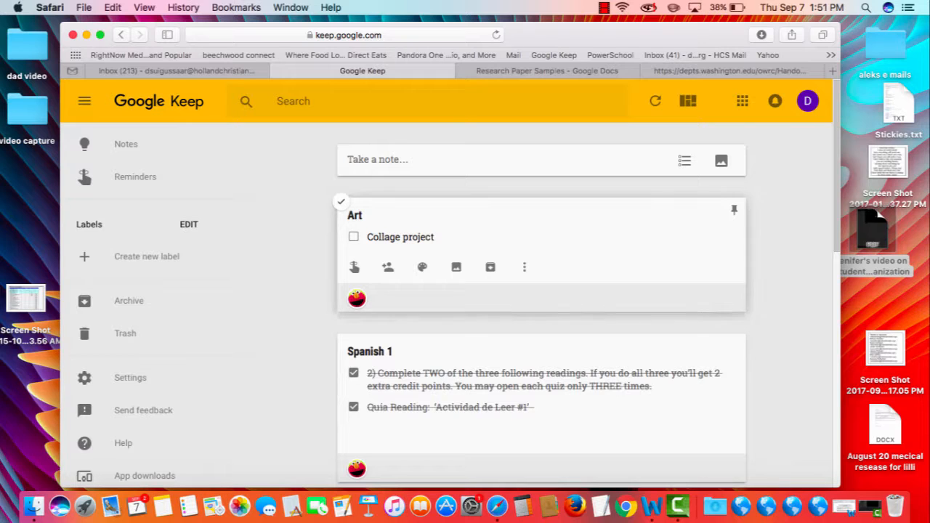
Step: Look through the shared class notes from Art to English to examine each subject's assignment checklist
{"action": "scroll", "coordinate": [542, 306], "scroll_direction": "down", "scroll_amount": 5}
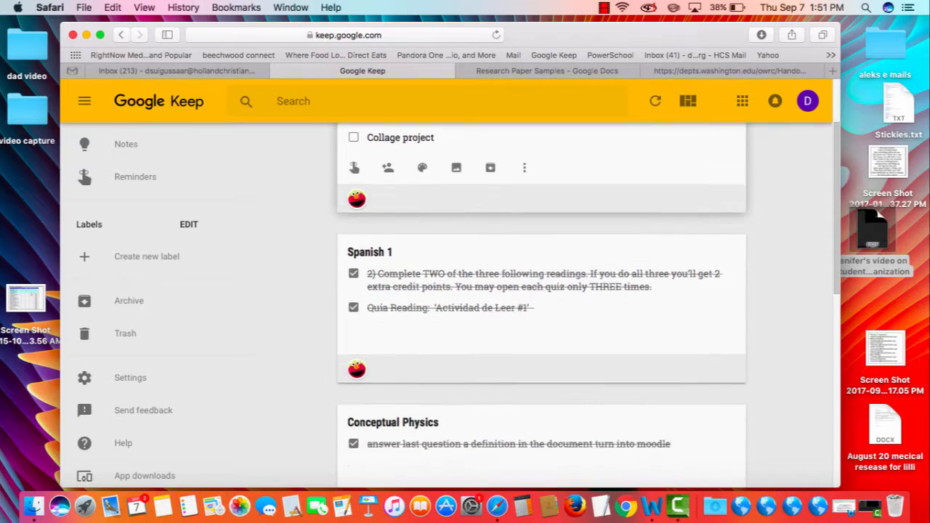
{"action": "scroll", "coordinate": [542, 306], "scroll_direction": "down", "scroll_amount": 5}
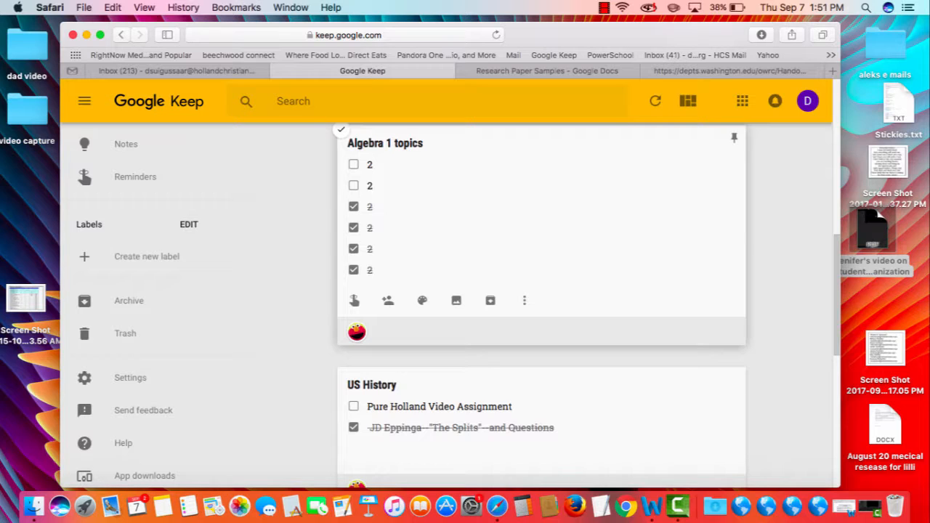
{"action": "scroll", "coordinate": [542, 305], "scroll_direction": "down", "scroll_amount": 5}
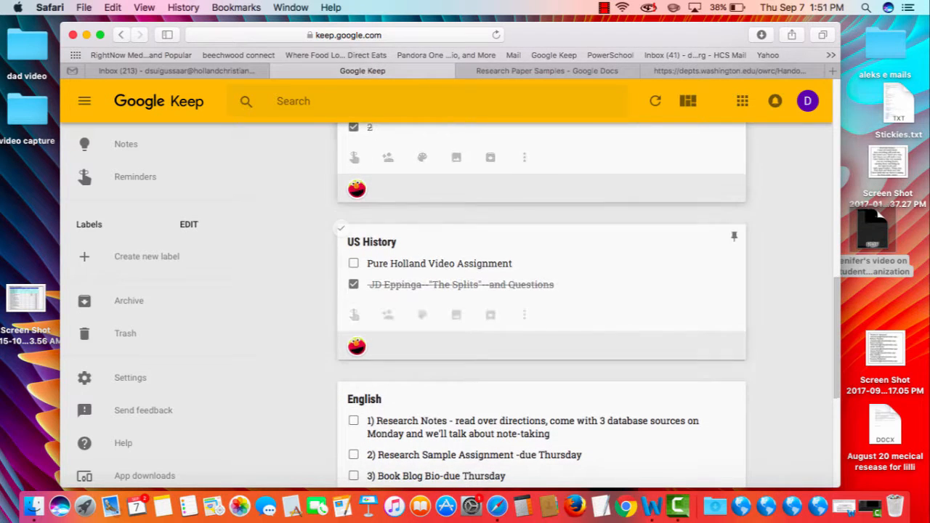
{"action": "scroll", "coordinate": [541, 349], "scroll_direction": "down", "scroll_amount": 3}
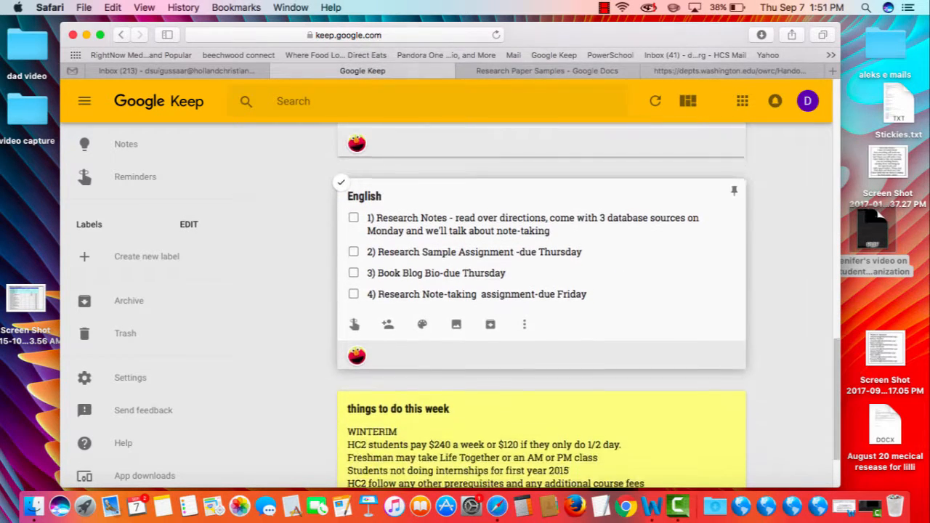
{"action": "scroll", "coordinate": [542, 306], "scroll_direction": "up", "scroll_amount": 3}
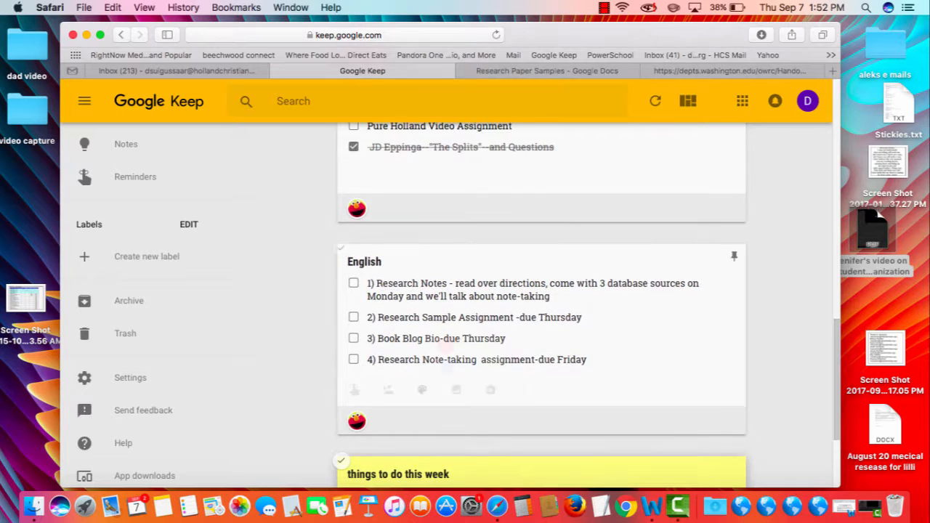
{"action": "scroll", "coordinate": [542, 469], "scroll_direction": "up", "scroll_amount": 1}
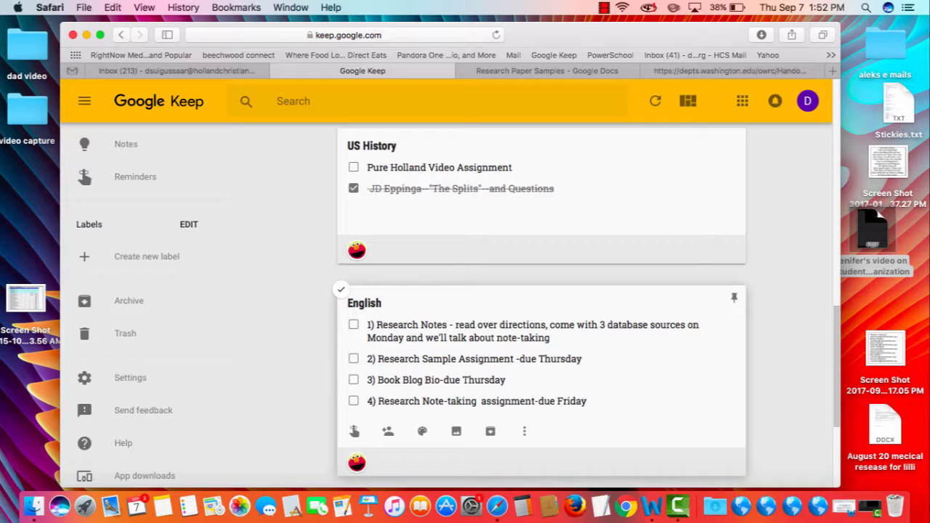
{"action": "scroll", "coordinate": [542, 305], "scroll_direction": "up", "scroll_amount": 13}
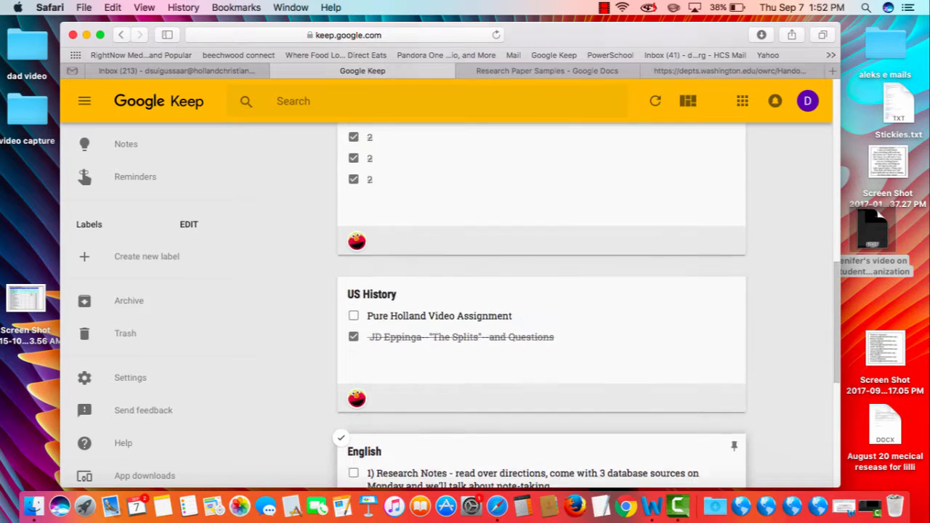
{"action": "scroll", "coordinate": [542, 305], "scroll_direction": "up", "scroll_amount": 5}
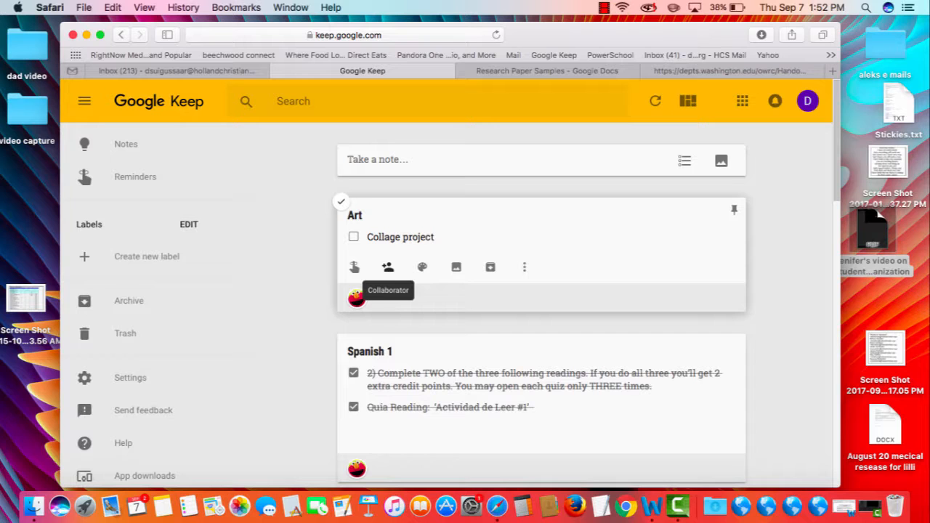
Step: Check the Art note's collaborators and add the list item "bring in pasteboard on Monday" to that note
{"action": "left_click", "coordinate": [388, 267]}
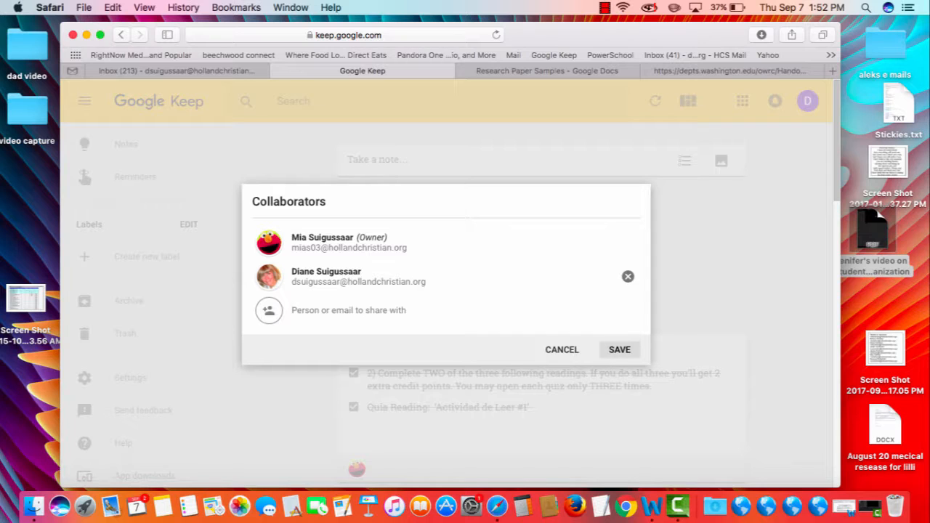
{"action": "left_click", "coordinate": [619, 350]}
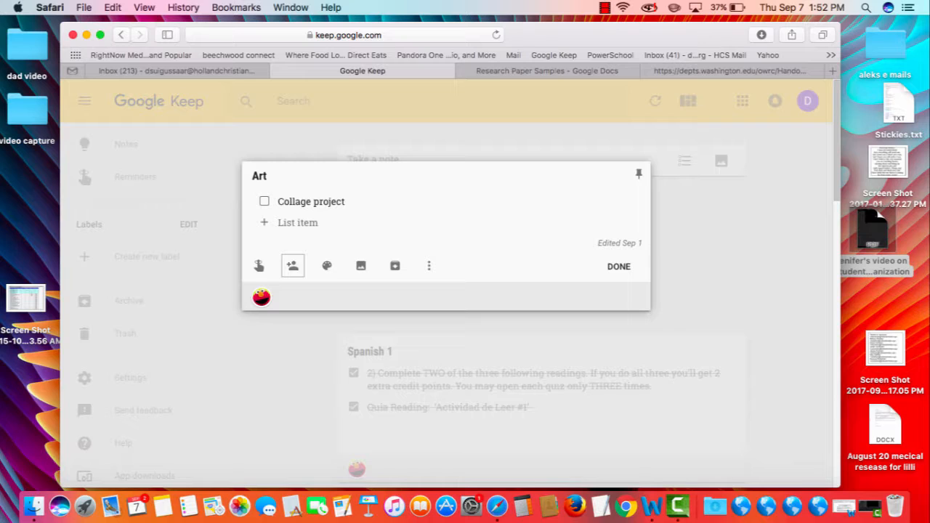
{"action": "left_click", "coordinate": [298, 223]}
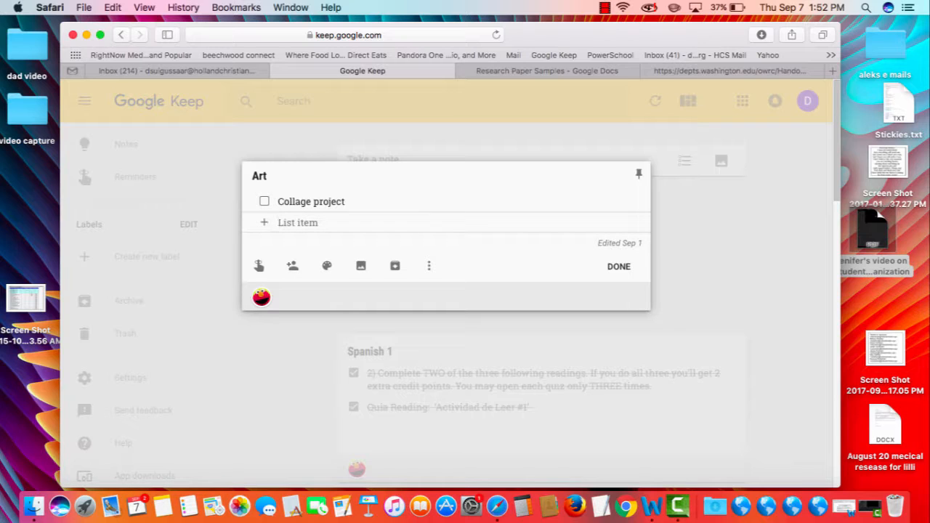
{"action": "type", "text": "bri"}
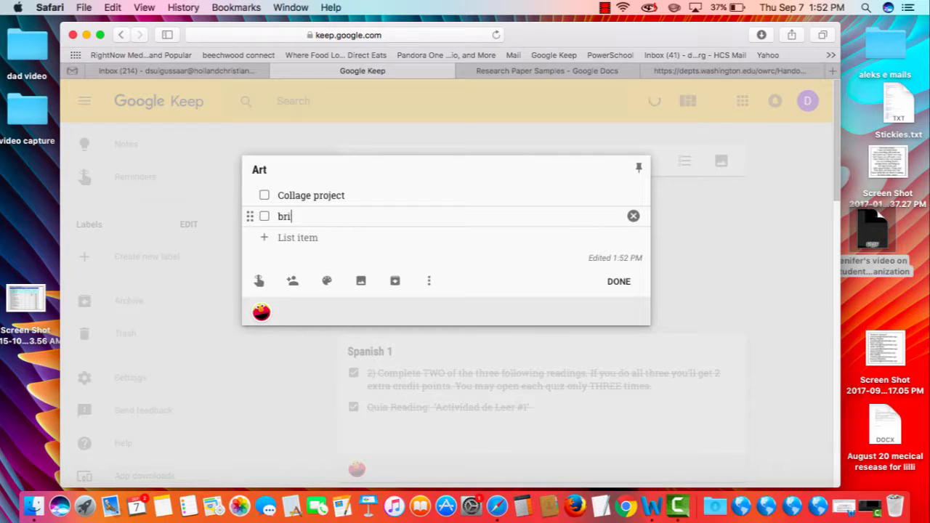
{"action": "type", "text": "ng in posterboard o"}
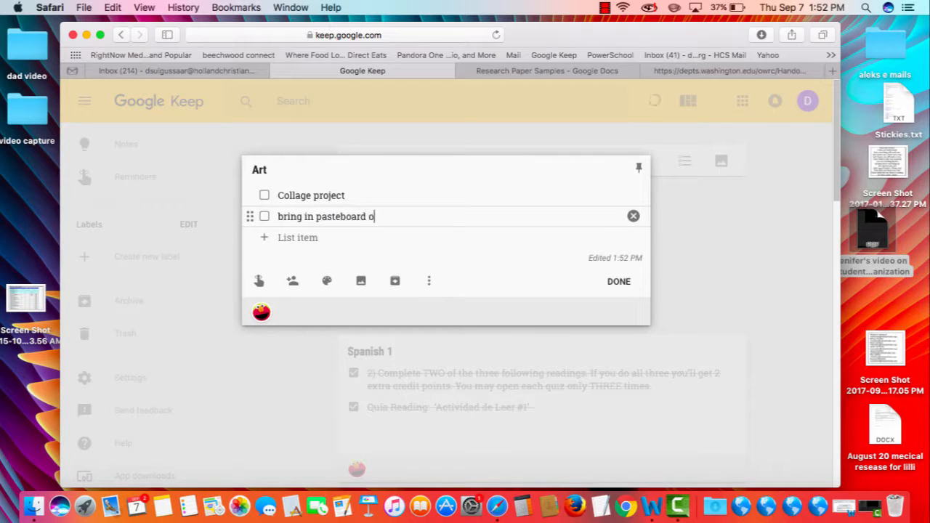
{"action": "type", "text": "n Monday"}
Step: Add the list item "print pictures of family" to the Art note and close it
{"action": "left_click", "coordinate": [298, 237]}
{"action": "type", "text": "print"}
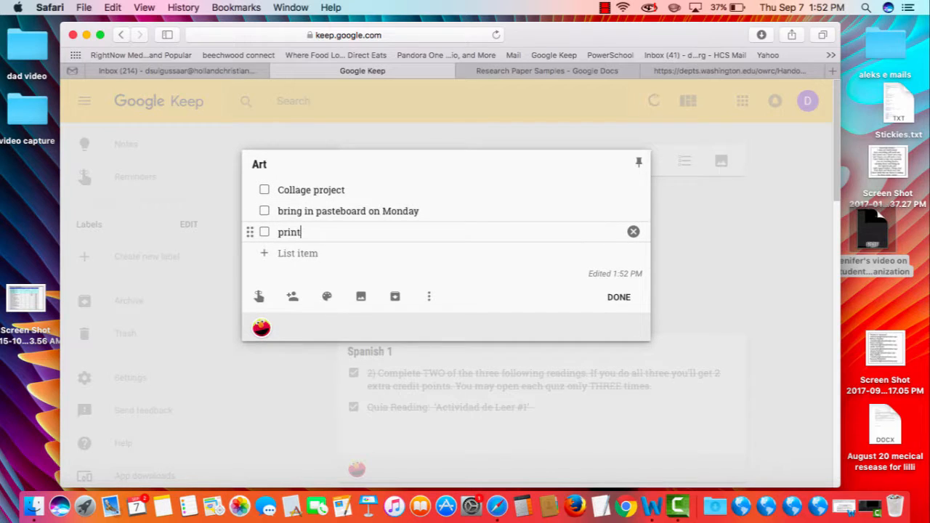
{"action": "type", "text": " pictures of family"}
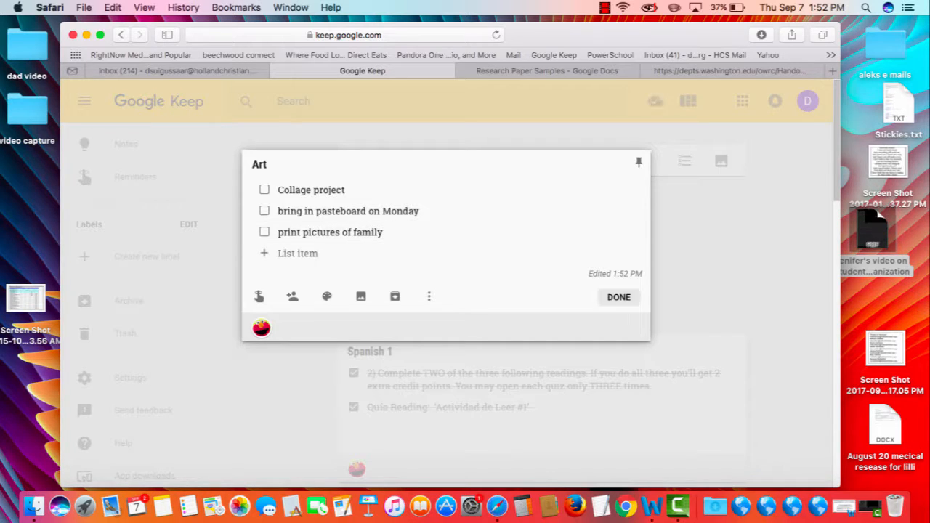
{"action": "left_click", "coordinate": [619, 297]}
Step: Reopen the Art note to look over its additional options, such as hiding checkboxes and copying to Google Docs, and close it
{"action": "left_click", "coordinate": [619, 298]}
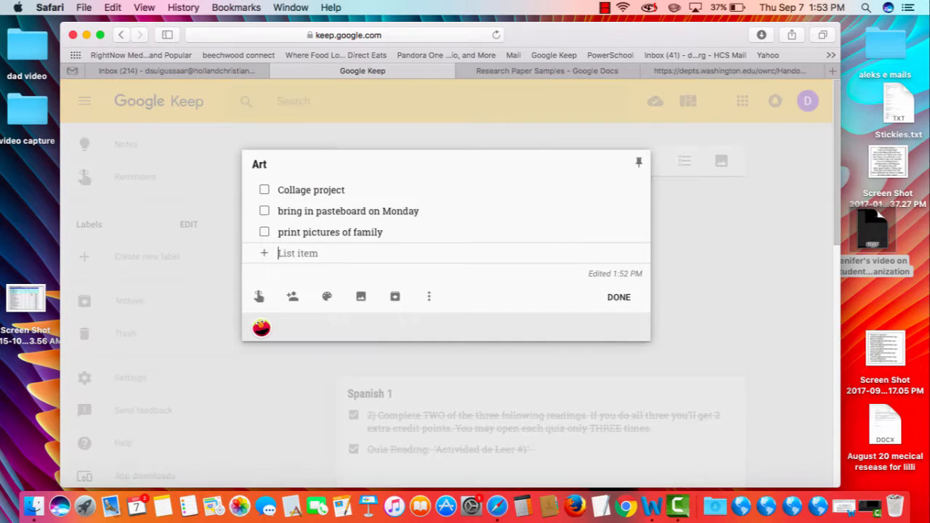
{"action": "left_click", "coordinate": [428, 297]}
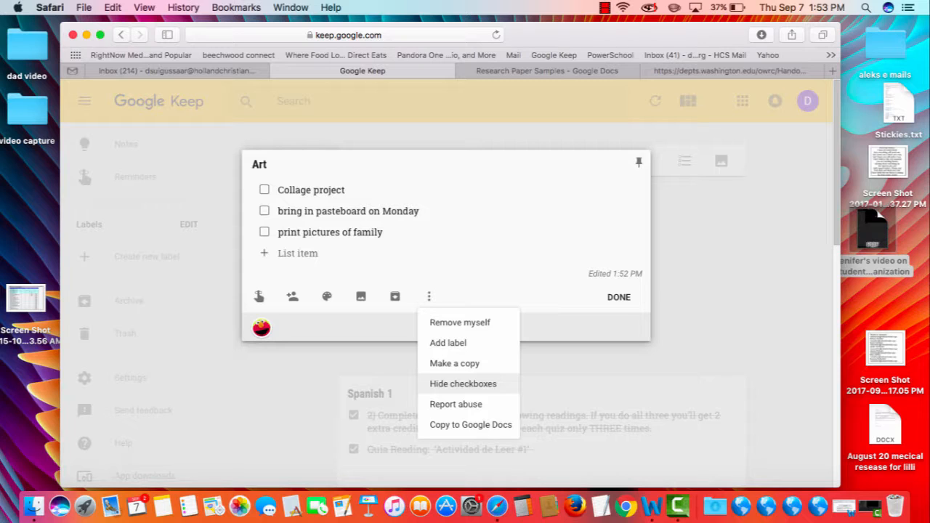
{"action": "left_click", "coordinate": [391, 324]}
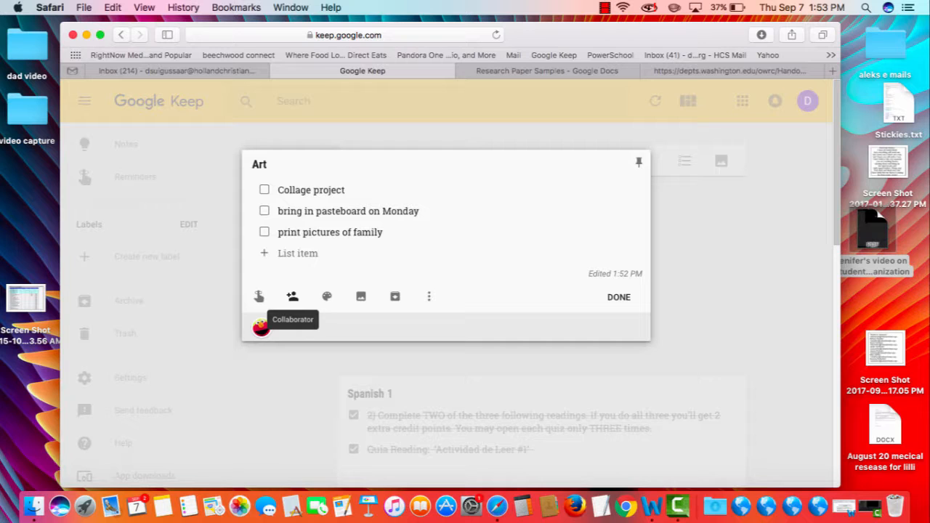
{"action": "mouse_move", "coordinate": [328, 296]}
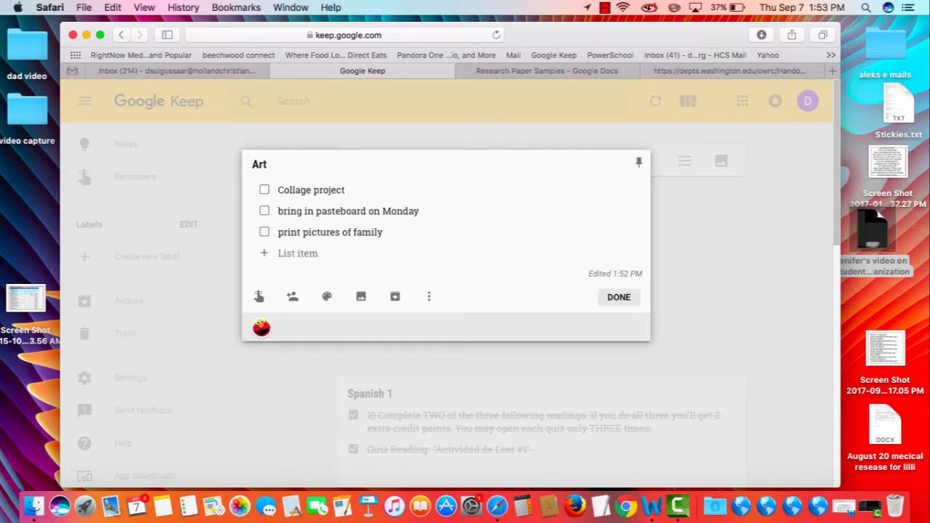
{"action": "left_click", "coordinate": [619, 298]}
Step: Add the list item "Friday, have mom take me to Windmill Island" to the US History note
{"action": "scroll", "coordinate": [619, 297], "scroll_direction": "down", "scroll_amount": 3}
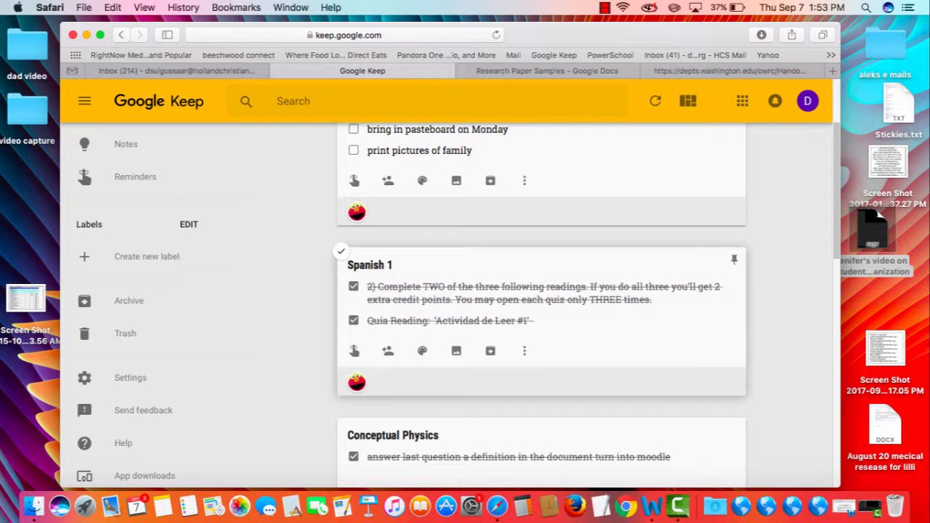
{"action": "scroll", "coordinate": [491, 351], "scroll_direction": "down", "scroll_amount": 4}
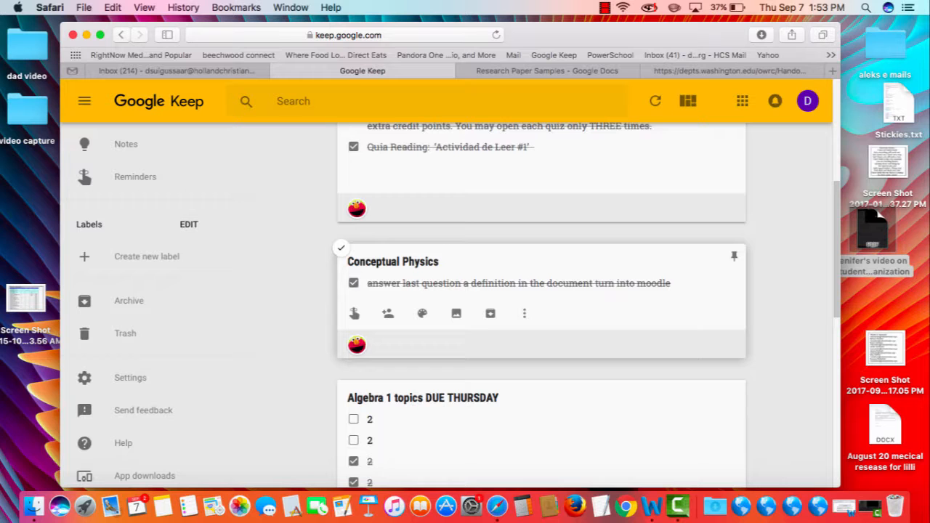
{"action": "scroll", "coordinate": [542, 305], "scroll_direction": "down", "scroll_amount": 5}
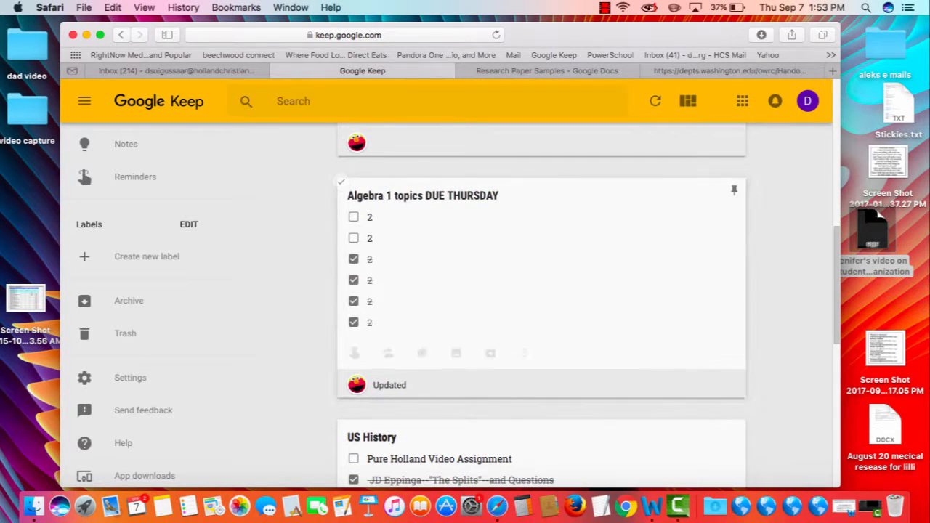
{"action": "scroll", "coordinate": [542, 306], "scroll_direction": "down", "scroll_amount": 5}
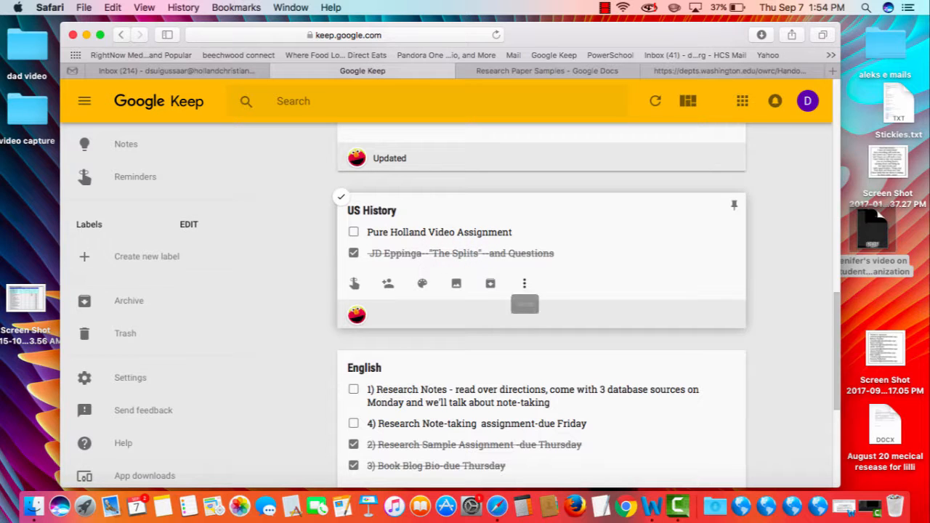
{"action": "left_click", "coordinate": [549, 263]}
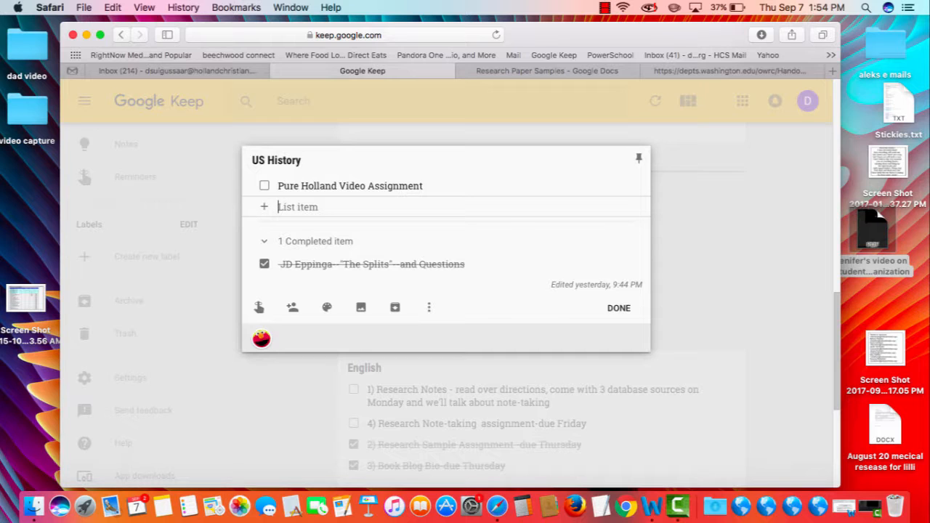
{"action": "type", "text": "Friday"}
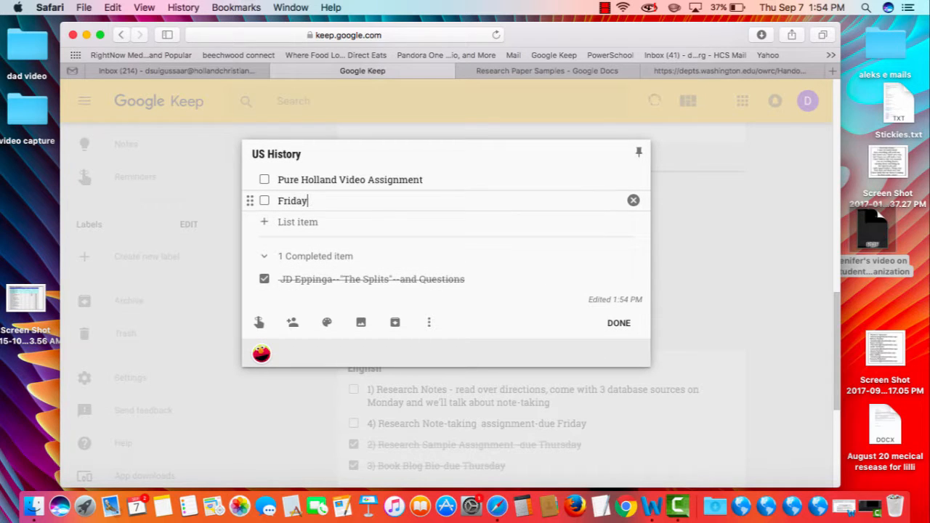
{"action": "type", "text": ", have mom take me to "}
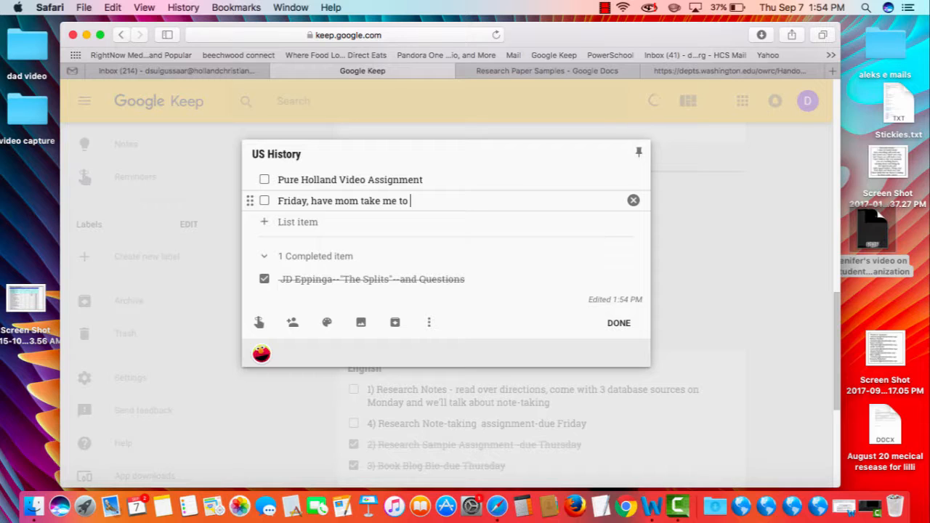
{"action": "type", "text": "Windmill Island"}
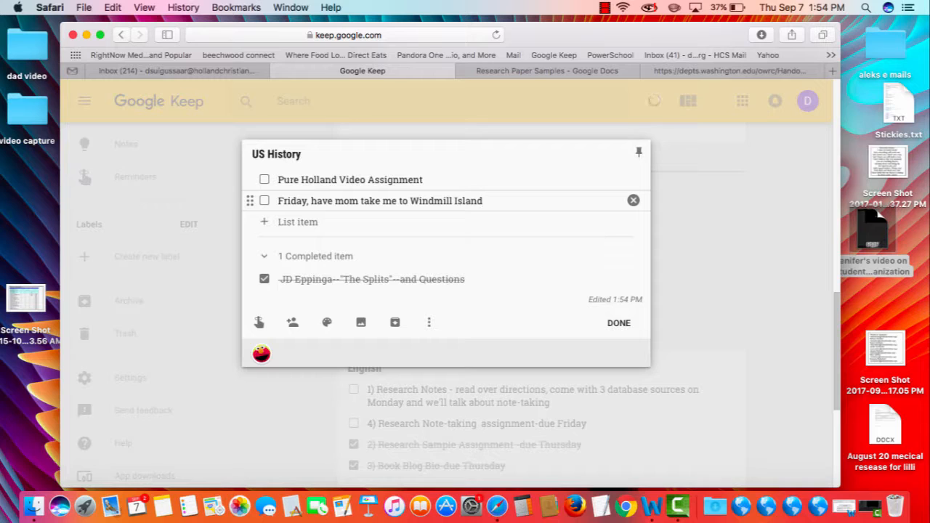
Step: Erase all the text of the newly added US History list item and close the note
{"action": "key", "text": "BackSpace"}
{"action": "key", "text": "BackSpace"}
{"action": "key", "text": "BackSpace"}
{"action": "key", "text": "BackSpace"}
{"action": "key", "text": "BackSpace"}
{"action": "key", "text": "BackSpace"}
{"action": "key", "text": "BackSpace"}
{"action": "key", "text": "BackSpace"}
{"action": "key", "text": "BackSpace"}
{"action": "key", "text": "BackSpace"}
{"action": "key", "text": "BackSpace"}
{"action": "key", "text": "BackSpace"}
{"action": "key", "text": "BackSpace"}
{"action": "key", "text": "BackSpace"}
{"action": "key", "text": "BackSpace"}
{"action": "key", "text": "BackSpace"}
{"action": "key", "text": "BackSpace"}
{"action": "key", "text": "BackSpace"}
{"action": "key", "text": "BackSpace"}
{"action": "key", "text": "BackSpace"}
{"action": "key", "text": "BackSpace"}
{"action": "key", "text": "BackSpace"}
{"action": "key", "text": "BackSpace"}
{"action": "key", "text": "BackSpace"}
{"action": "key", "text": "BackSpace"}
{"action": "key", "text": "BackSpace"}
{"action": "key", "text": "BackSpace"}
{"action": "key", "text": "BackSpace"}
{"action": "key", "text": "BackSpace"}
{"action": "key", "text": "BackSpace"}
{"action": "key", "text": "BackSpace"}
{"action": "key", "text": "BackSpace"}
{"action": "key", "text": "BackSpace"}
{"action": "key", "text": "BackSpace"}
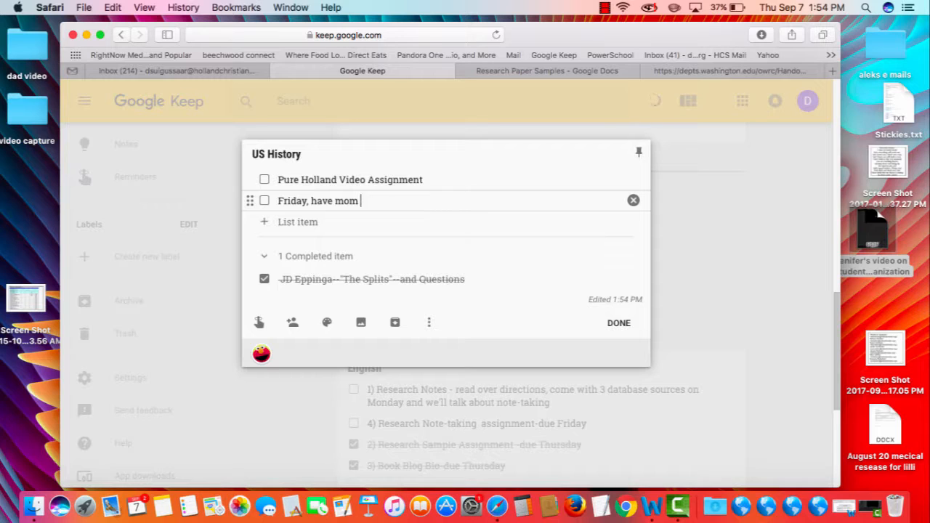
{"action": "key", "text": "BackSpace"}
{"action": "key", "text": "BackSpace"}
{"action": "key", "text": "BackSpace"}
{"action": "key", "text": "BackSpace"}
{"action": "key", "text": "BackSpace"}
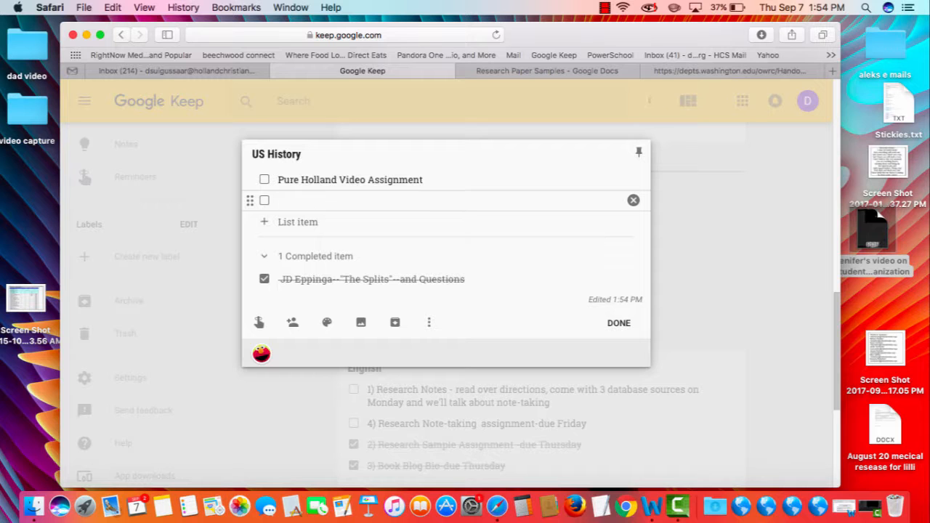
{"action": "left_click", "coordinate": [619, 323]}
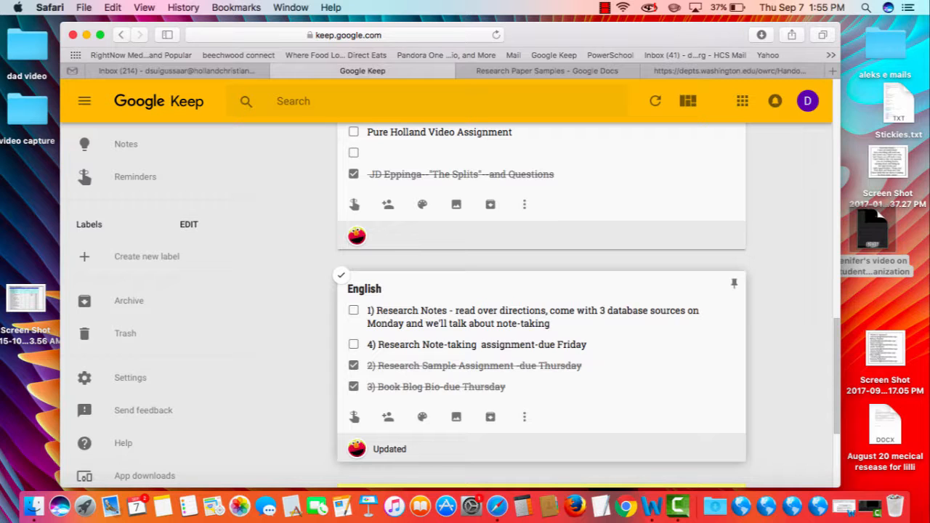
Step: Add the list item "read 10 pages for five days this week" to the English note and close it
{"action": "left_click", "coordinate": [519, 346]}
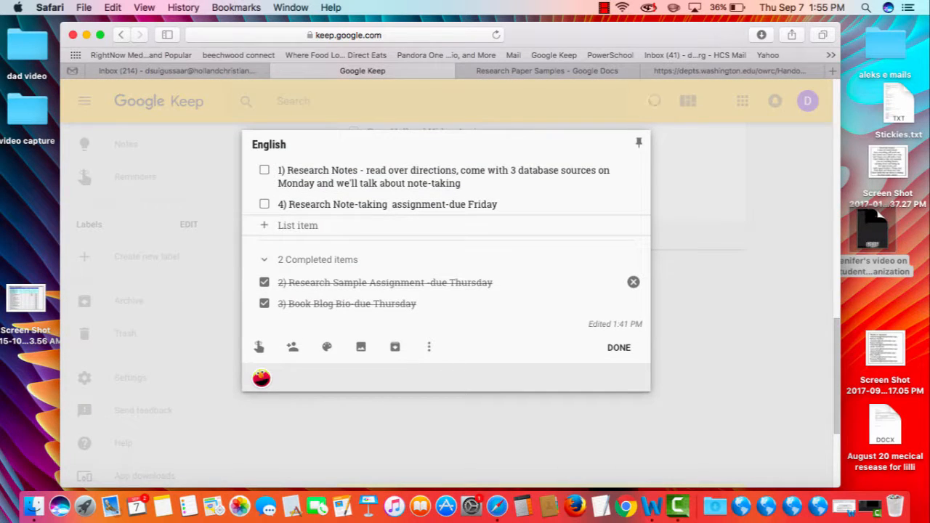
{"action": "type", "text": "read"}
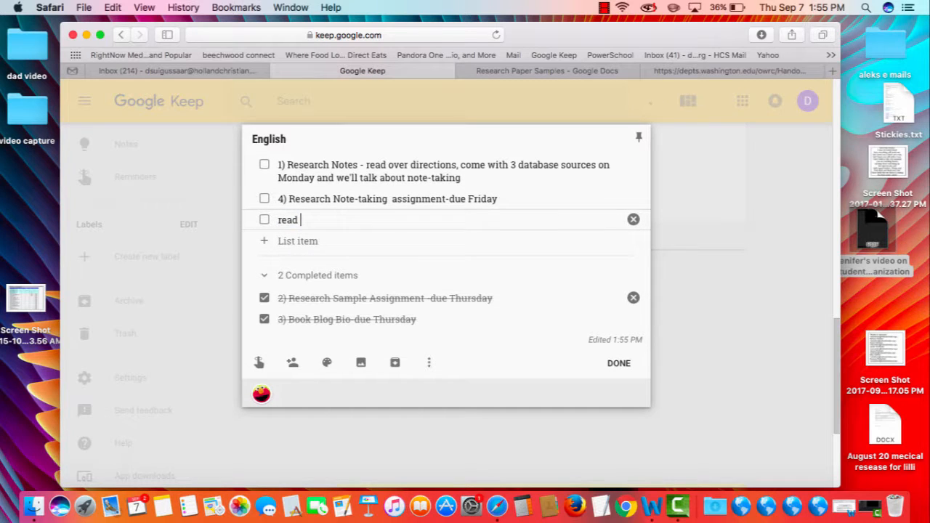
{"action": "type", "text": " 10 pages for five day"}
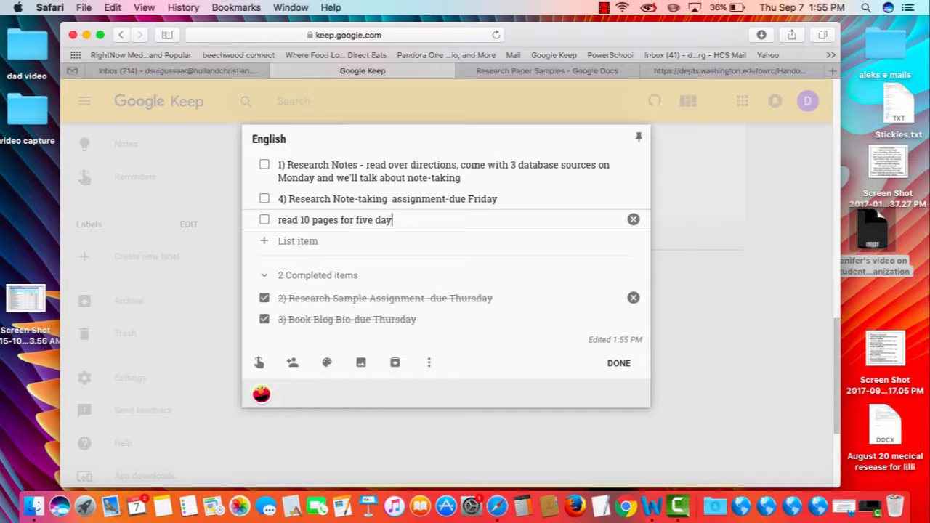
{"action": "type", "text": "s this week"}
{"action": "key", "text": "Return"}
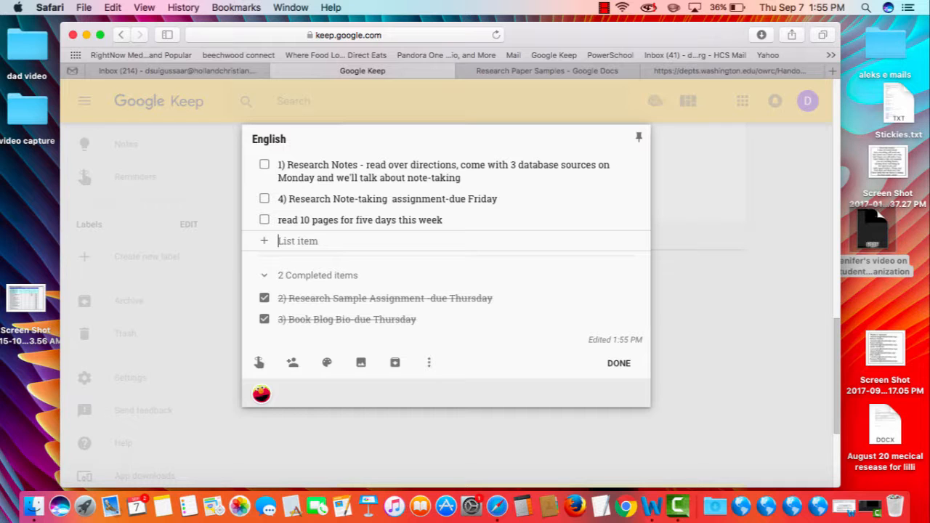
{"action": "left_click", "coordinate": [619, 363]}
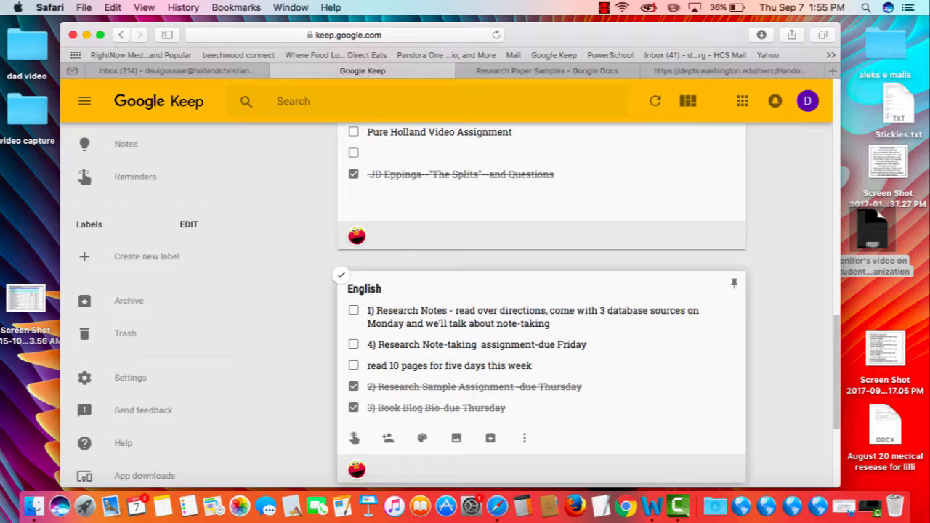
{"action": "scroll", "coordinate": [541, 306], "scroll_direction": "down", "scroll_amount": 4}
{"action": "scroll", "coordinate": [542, 305], "scroll_direction": "up", "scroll_amount": 5}
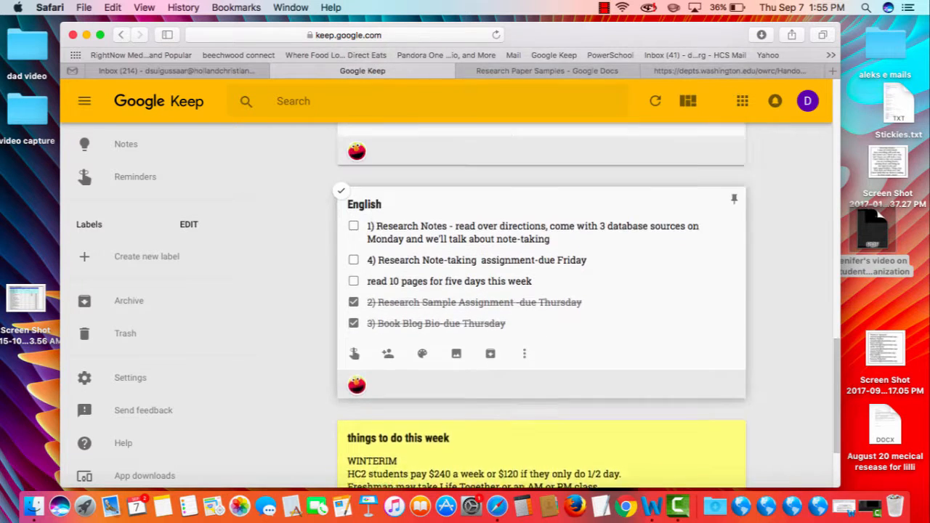
{"action": "scroll", "coordinate": [541, 305], "scroll_direction": "up", "scroll_amount": 4}
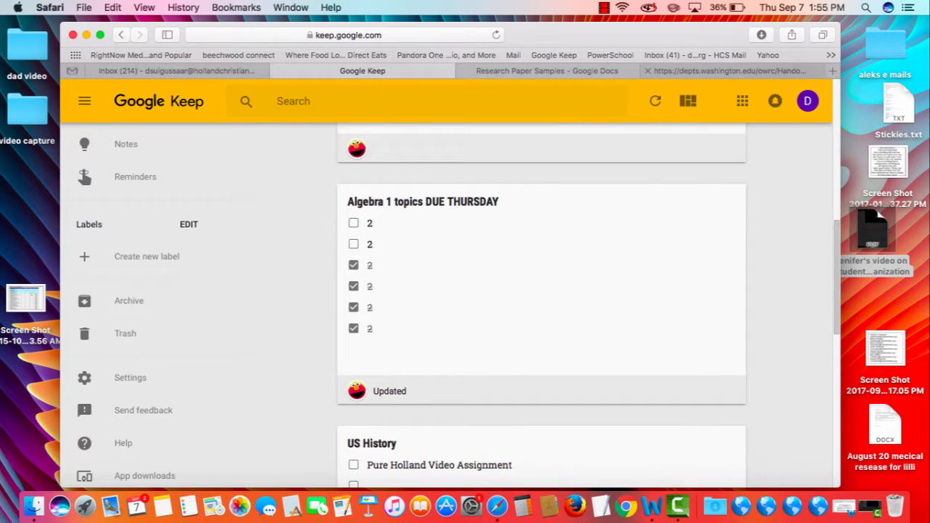
Step: Open Google Calendar from the mail inbox, view the details of the recurring Saturday 9/9 all-day reading check event, and return to the calendar
{"action": "left_click", "coordinate": [177, 71]}
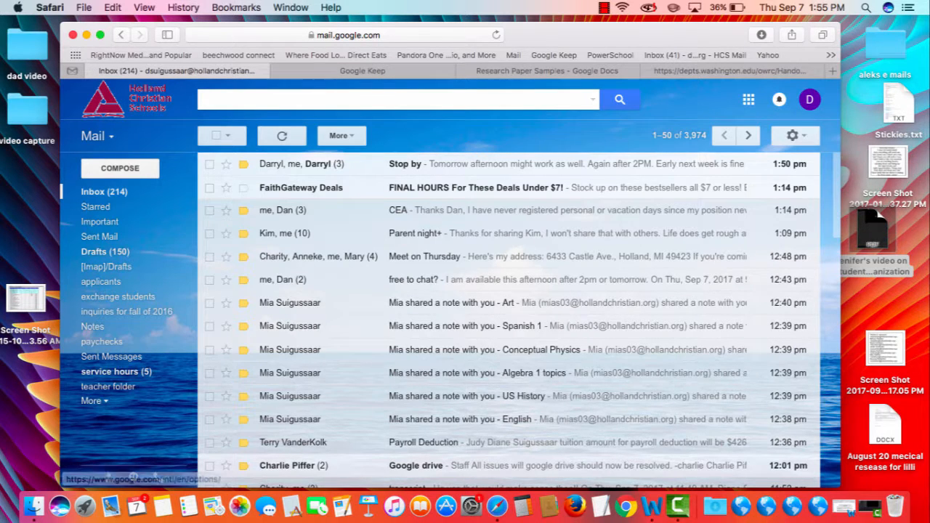
{"action": "left_click", "coordinate": [748, 100]}
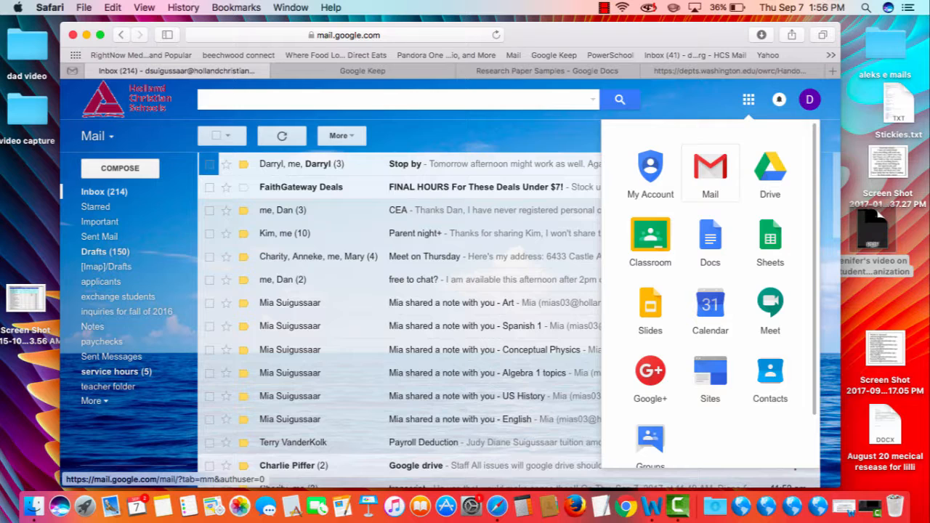
{"action": "left_click", "coordinate": [711, 304]}
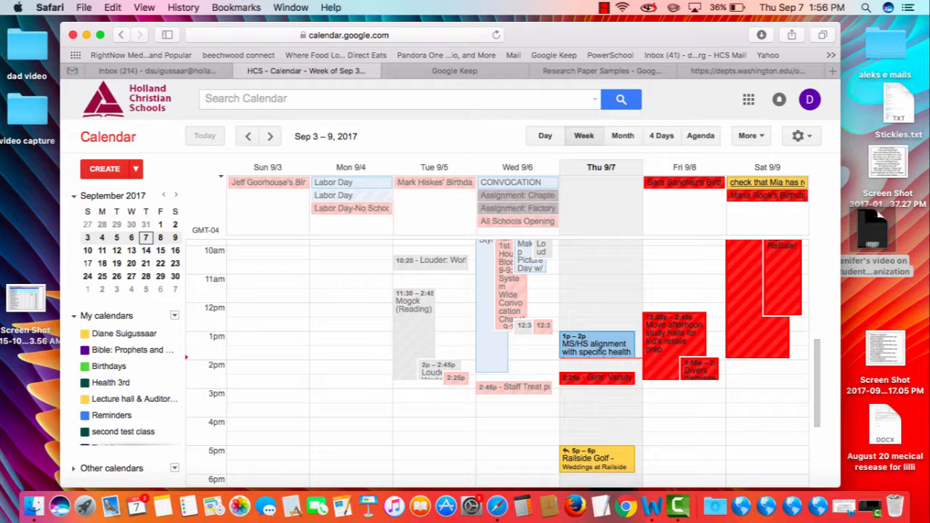
{"action": "double_click", "coordinate": [767, 183]}
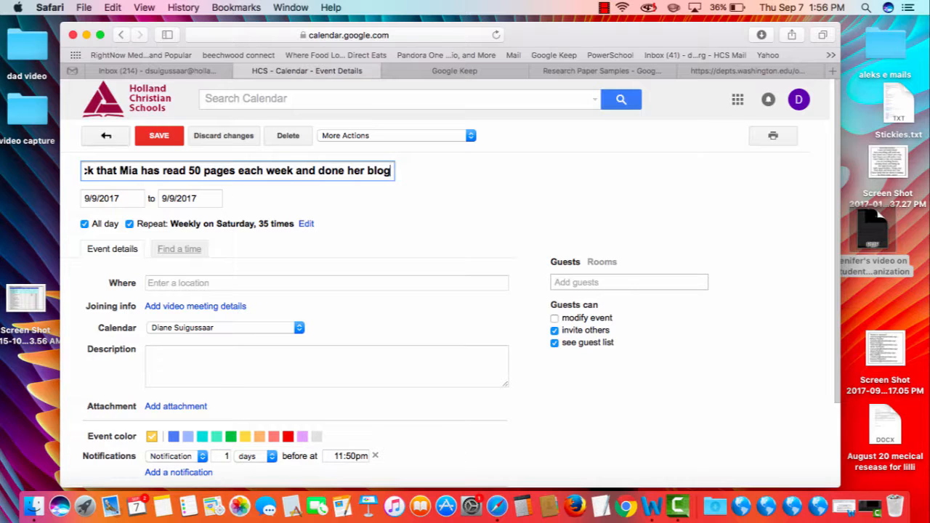
{"action": "key", "text": "Return"}
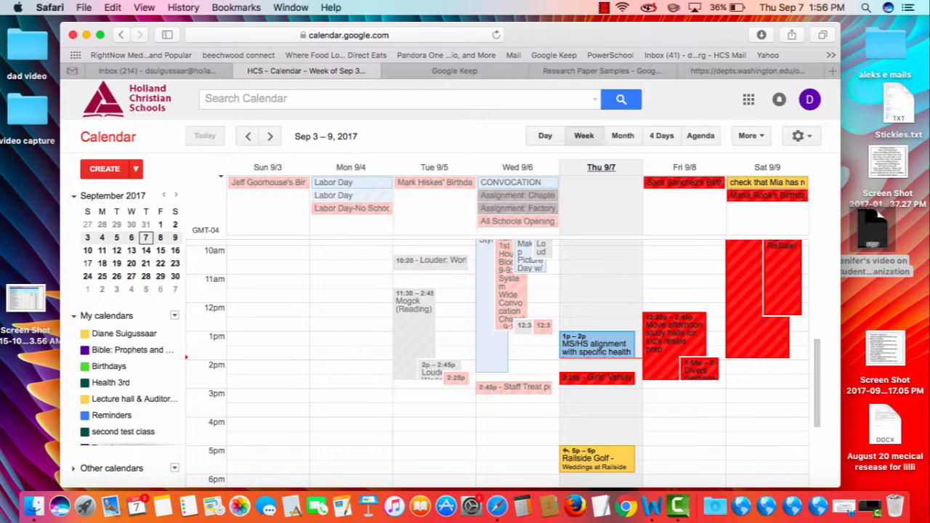
Step: Show the calendar by month and advance to October 2017 to look over the repeating Saturday reading checks
{"action": "scroll", "coordinate": [601, 302], "scroll_direction": "down", "scroll_amount": 4}
{"action": "scroll", "coordinate": [600, 301], "scroll_direction": "up", "scroll_amount": 2}
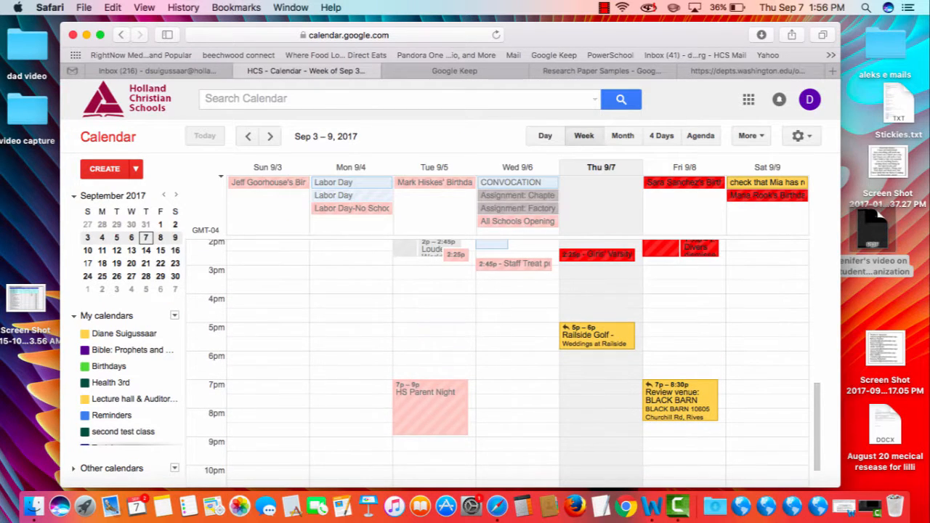
{"action": "left_click", "coordinate": [622, 135]}
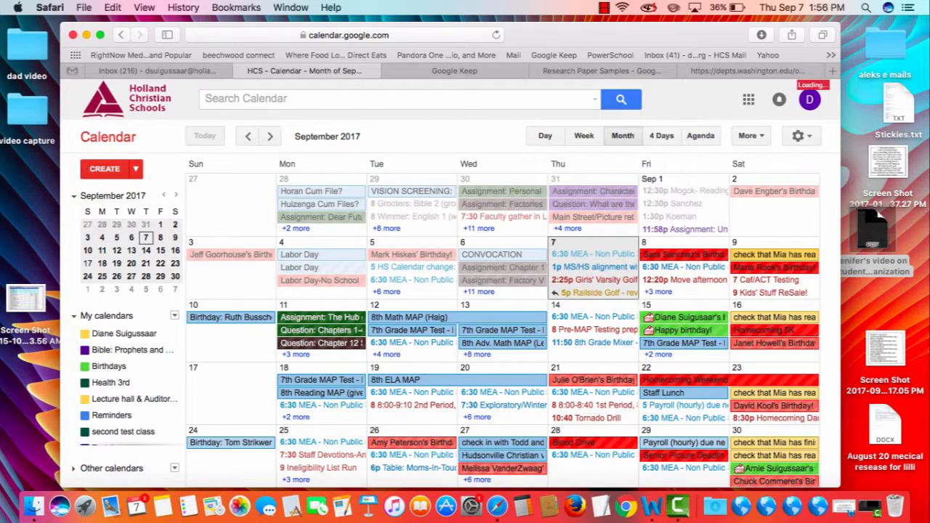
{"action": "left_click", "coordinate": [270, 136]}
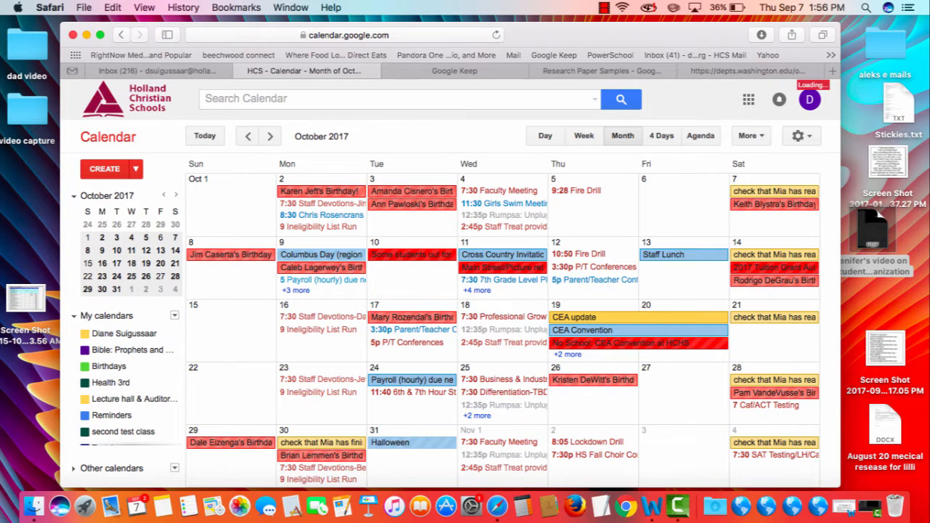
Step: Return to September 2017 and open the September 30 event about finishing the month's outside reading to examine its details
{"action": "left_click", "coordinate": [248, 136]}
{"action": "left_click", "coordinate": [778, 442]}
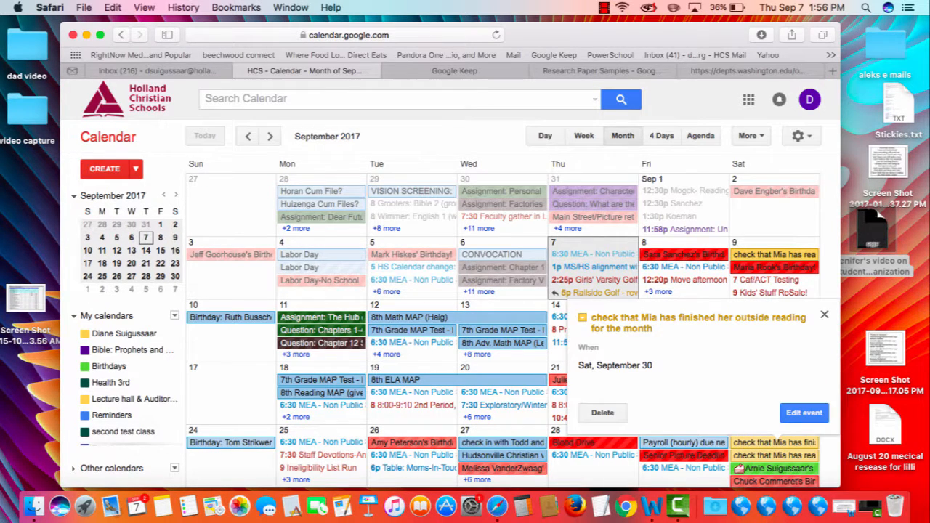
{"action": "left_click", "coordinate": [803, 413]}
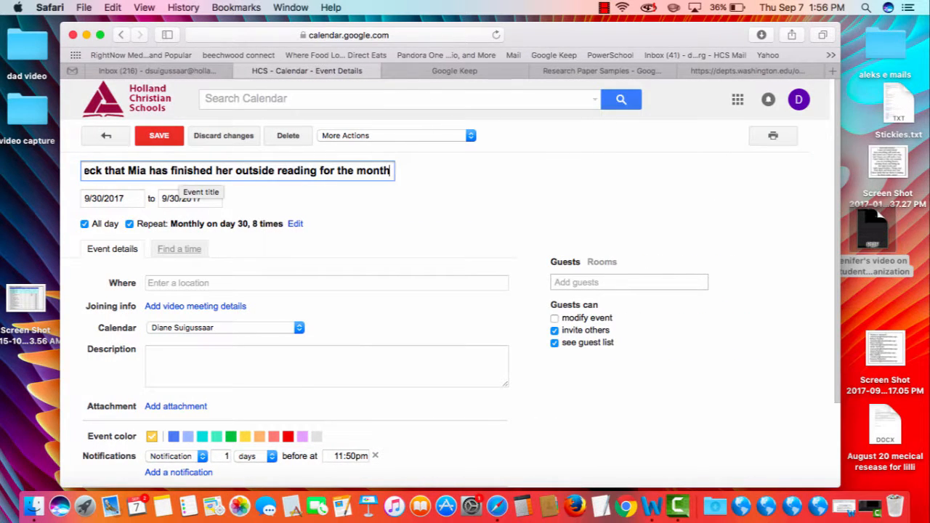
{"action": "scroll", "coordinate": [181, 175], "scroll_direction": "down", "scroll_amount": 1}
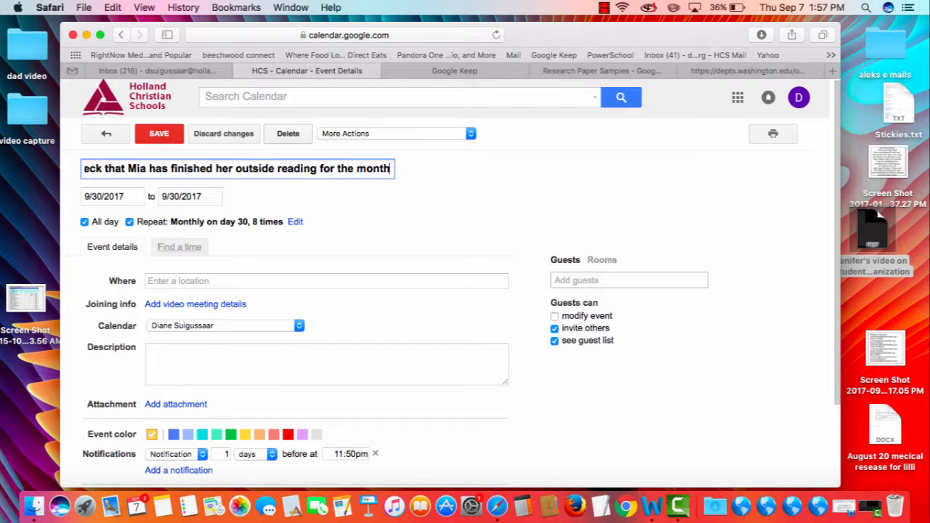
Step: Close the calendar page, minimize the browser window and open the screen recorder's options
{"action": "key", "text": "super+w"}
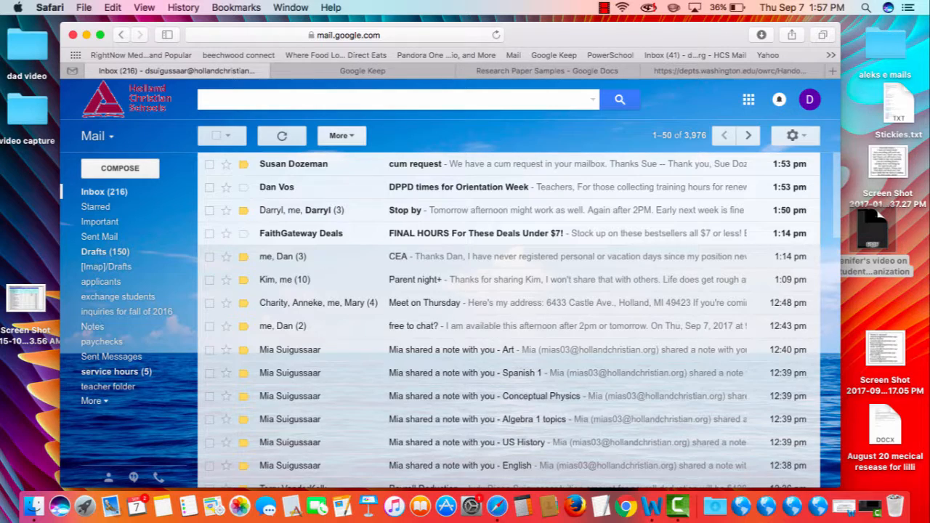
{"action": "left_click", "coordinate": [85, 35]}
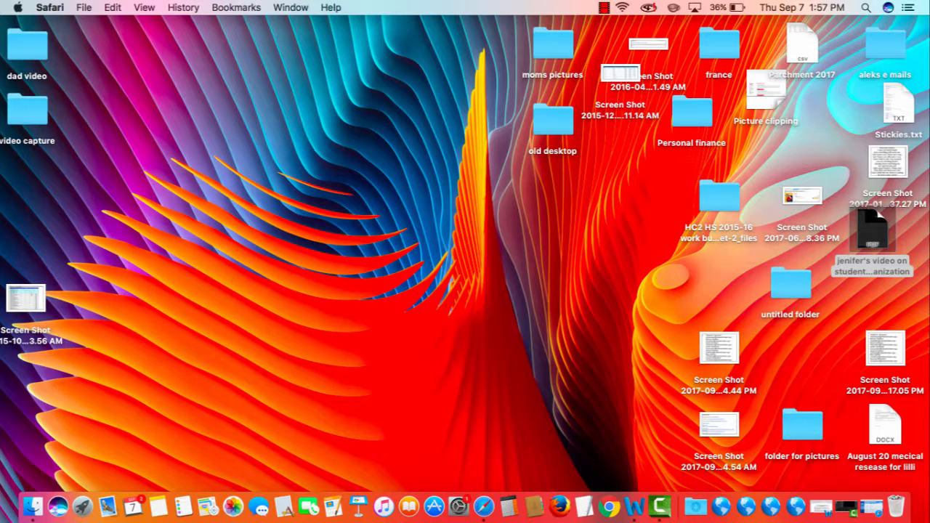
{"action": "left_click", "coordinate": [603, 7]}
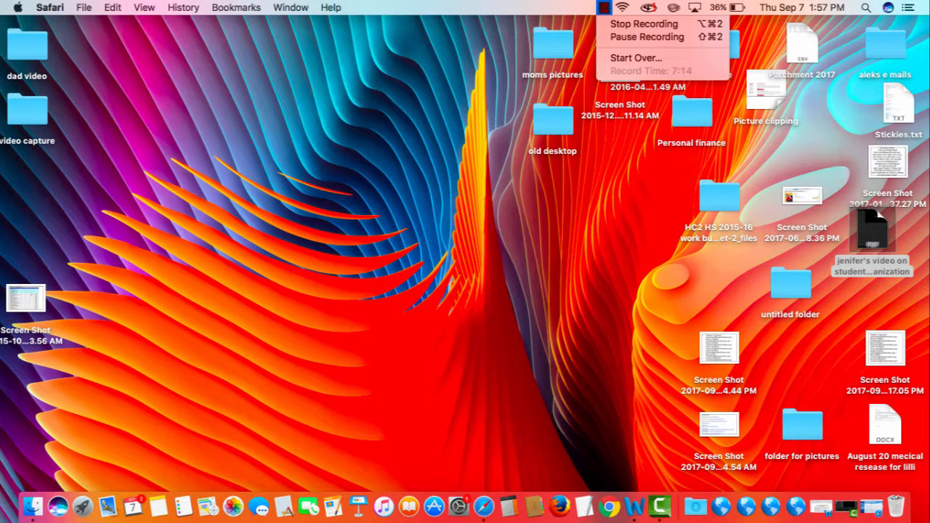